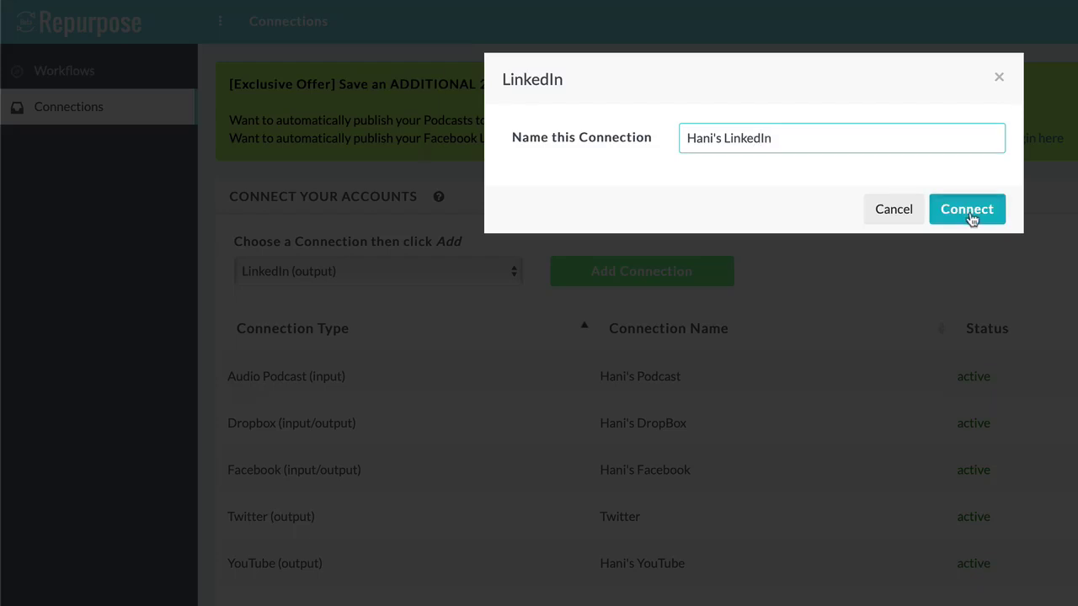
Connect the LinkedIn account by signing in with the saved account e-mail and password
{"action": "left_click", "coordinate": [969, 211]}
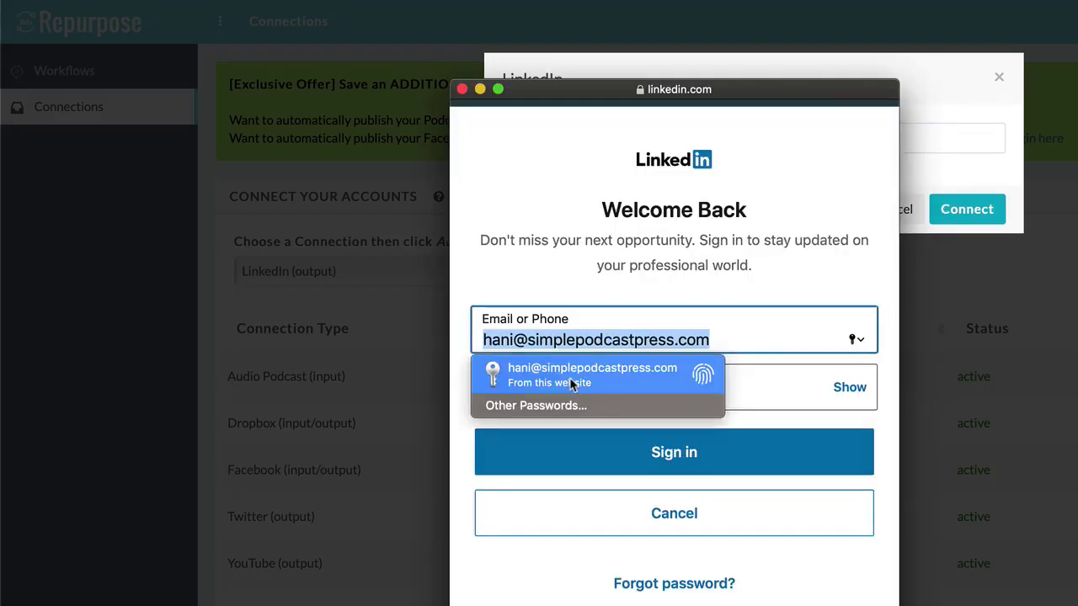
{"action": "left_click", "coordinate": [571, 381]}
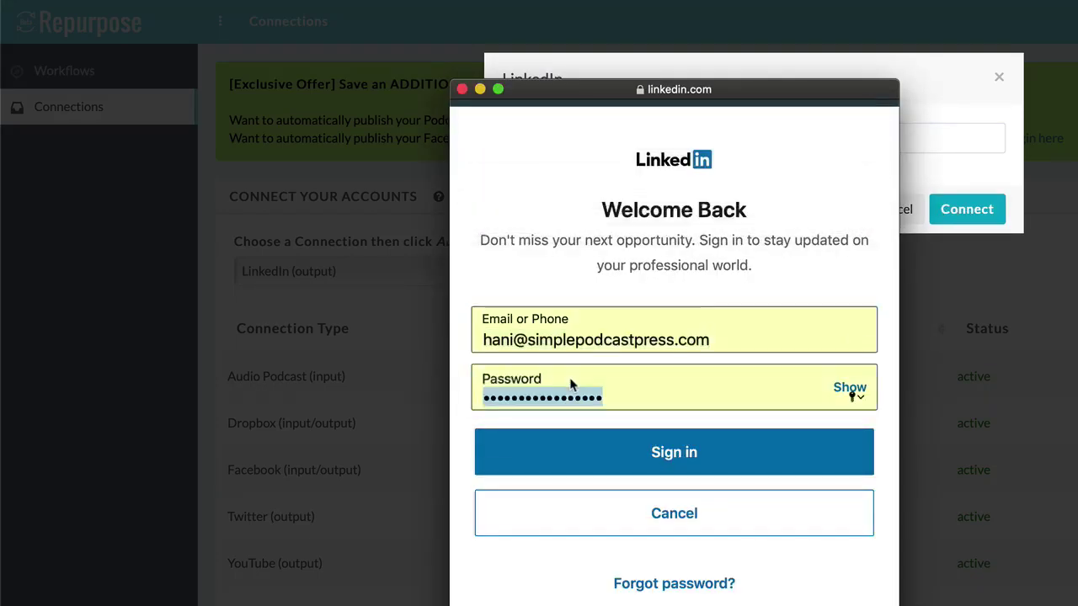
{"action": "left_click", "coordinate": [657, 447]}
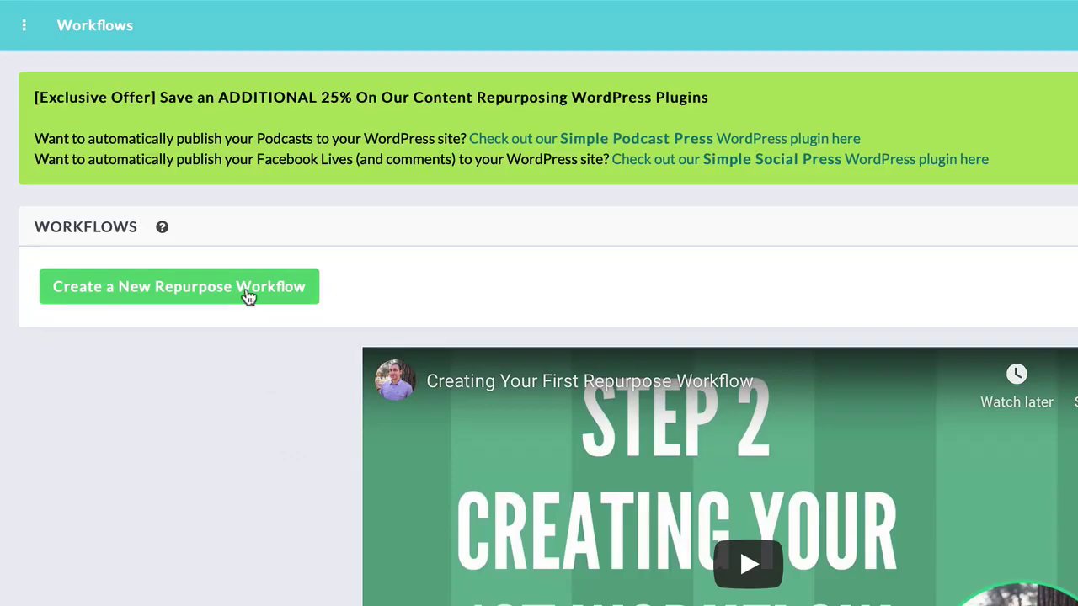
Start a new repurpose workflow named "Facebook To LinkedIn" and continue to its input settings
{"action": "left_click", "coordinate": [249, 295]}
{"action": "left_click", "coordinate": [649, 222]}
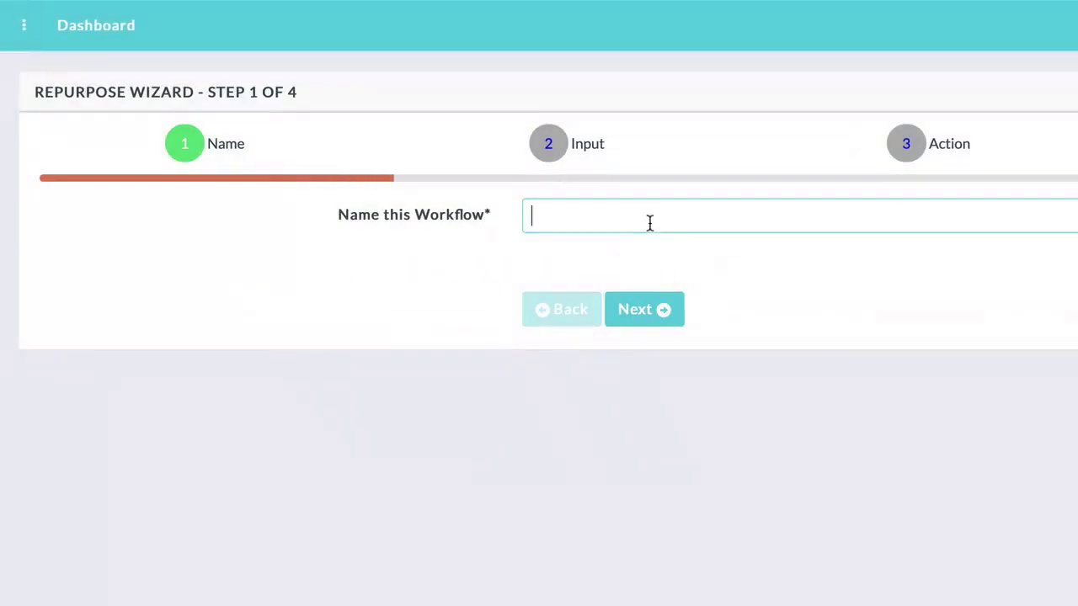
{"action": "type", "text": "Facebook To LinkedIn"}
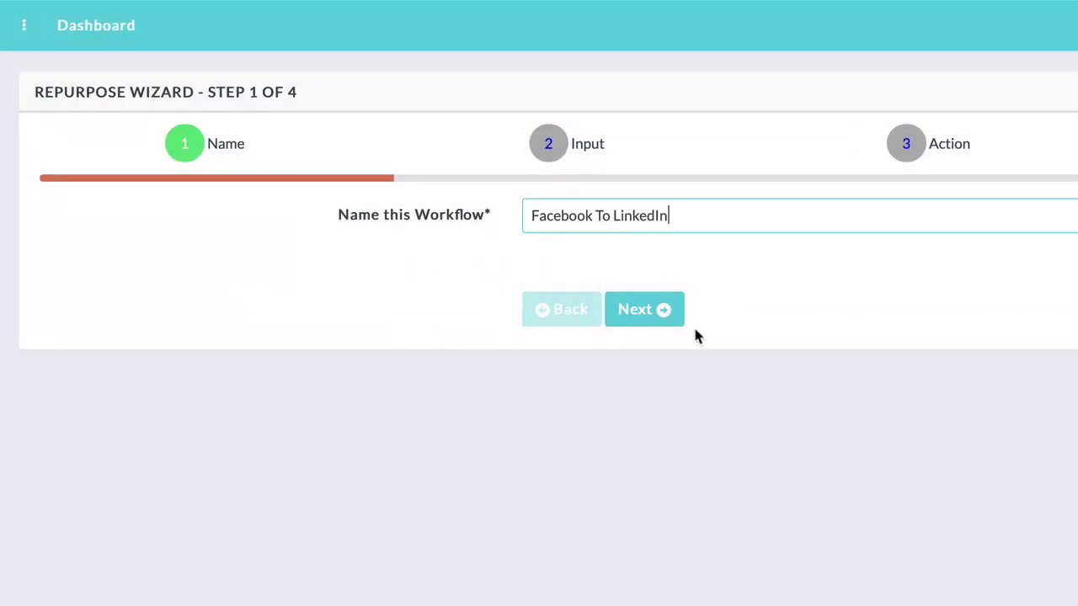
{"action": "left_click", "coordinate": [635, 311]}
Set the workflow input to Facebook Videos from the Facebook Page "Test Page for HM" and continue to the action settings
{"action": "left_click", "coordinate": [650, 224]}
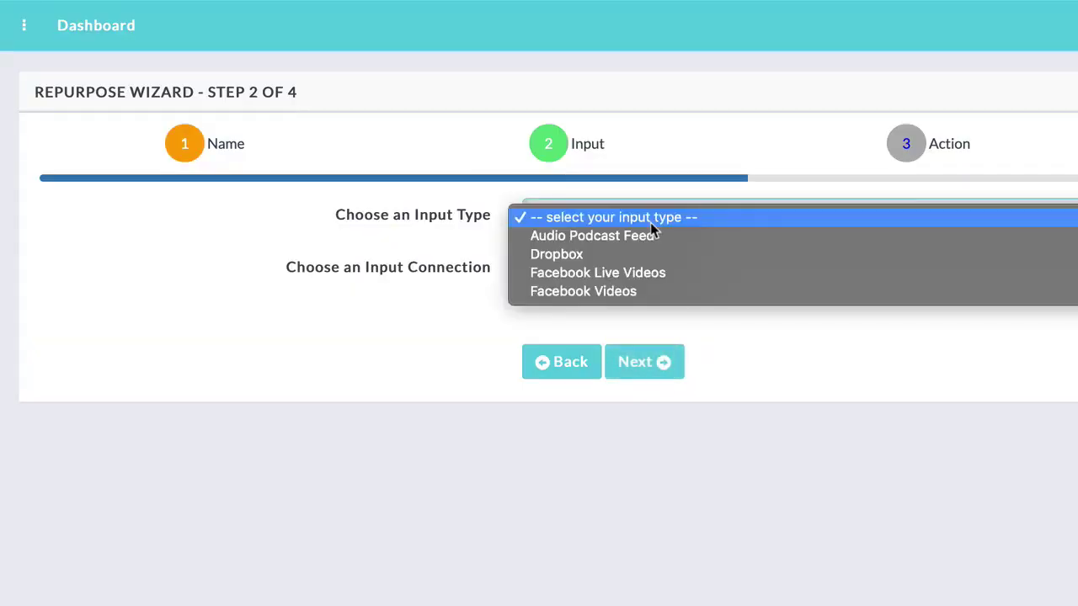
{"action": "left_click", "coordinate": [692, 290]}
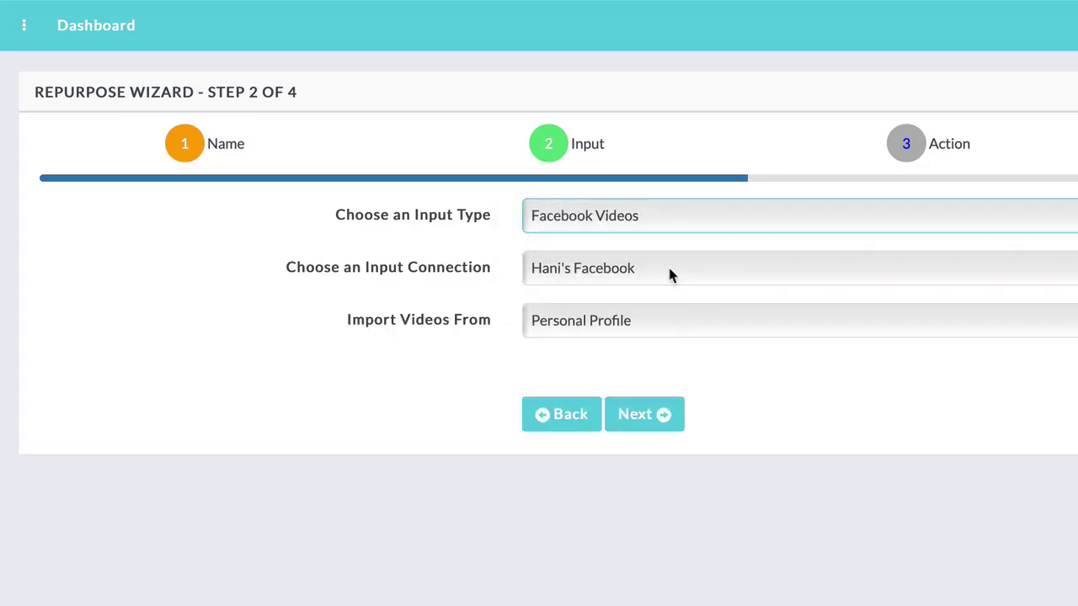
{"action": "left_click", "coordinate": [661, 320]}
{"action": "left_click", "coordinate": [654, 363]}
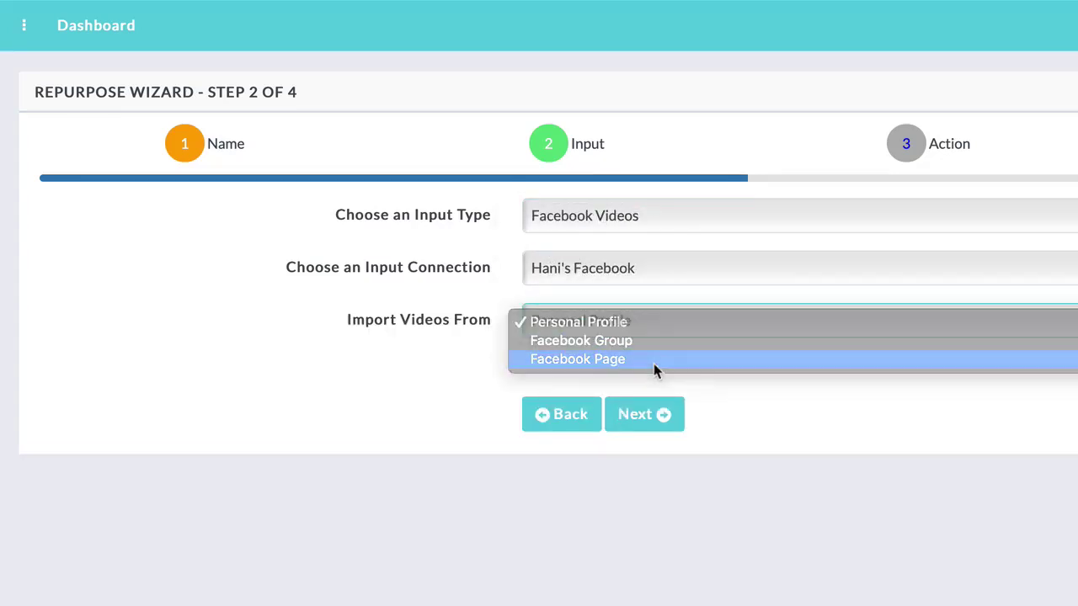
{"action": "left_click", "coordinate": [653, 368]}
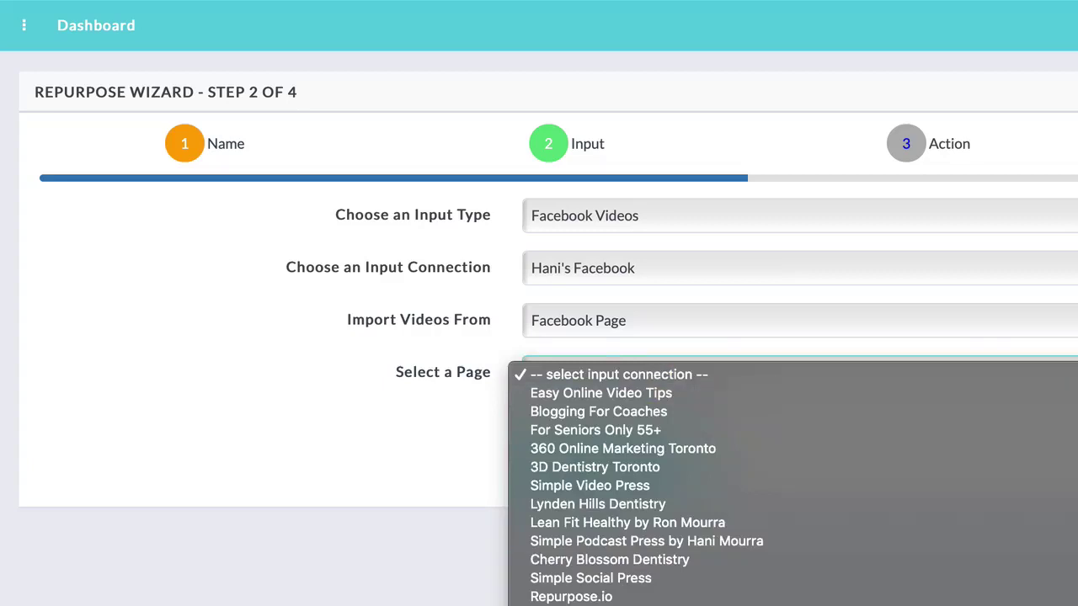
{"action": "left_click", "coordinate": [657, 605]}
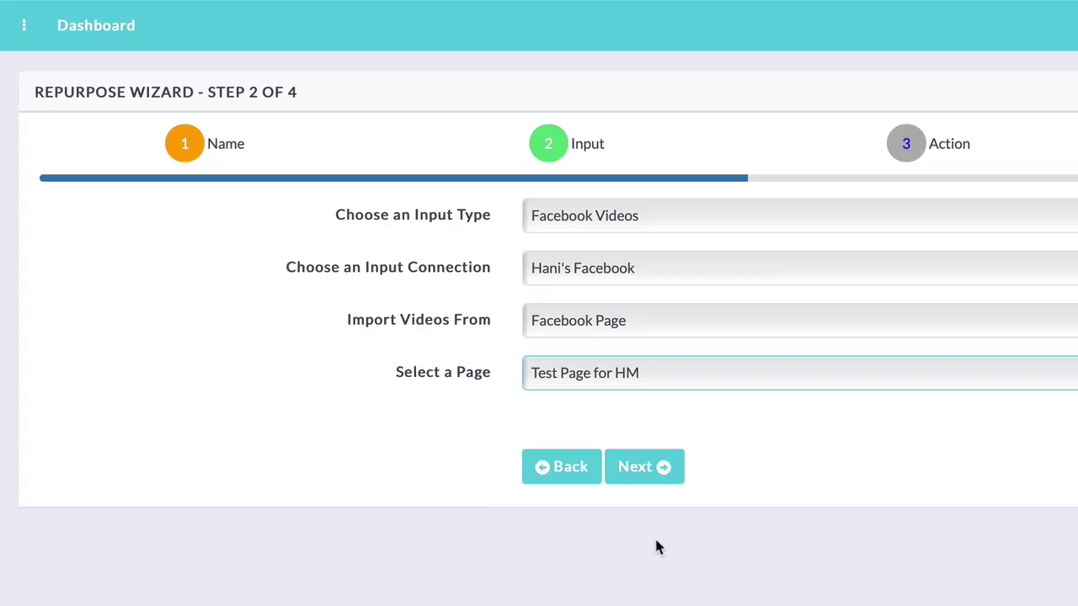
{"action": "left_click", "coordinate": [673, 222]}
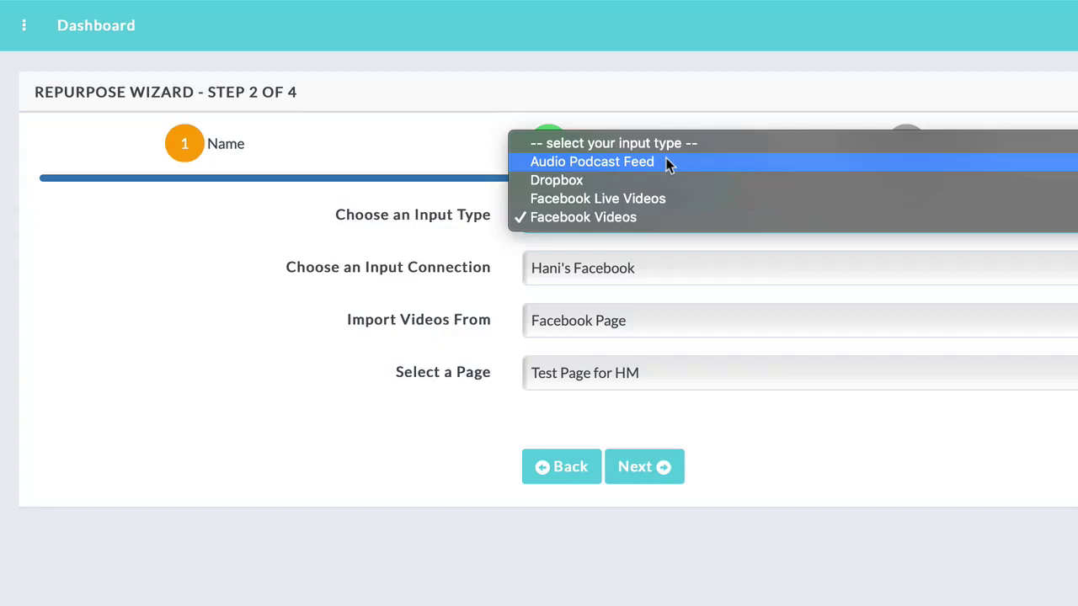
{"action": "left_click", "coordinate": [737, 431]}
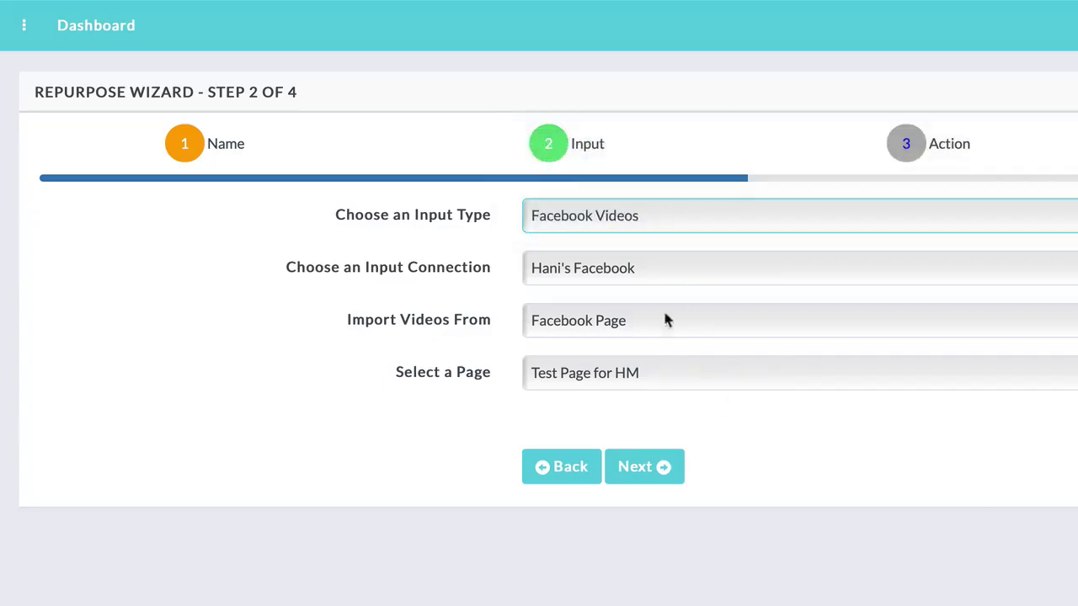
{"action": "left_click", "coordinate": [640, 470]}
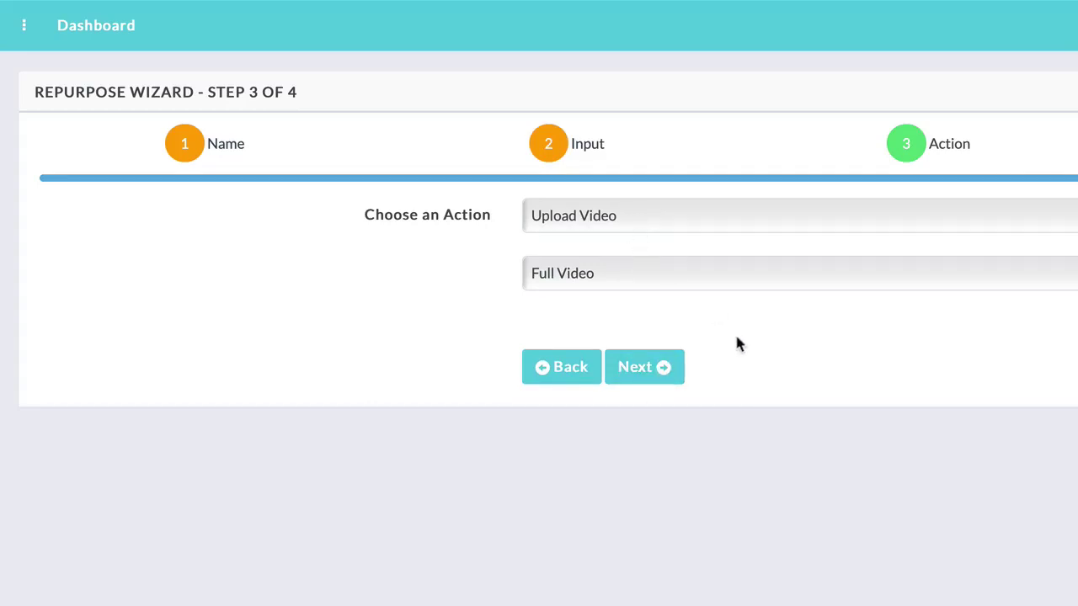
Keep Full Video as the option for the Upload Video action and continue to the output settings
{"action": "left_click", "coordinate": [655, 272]}
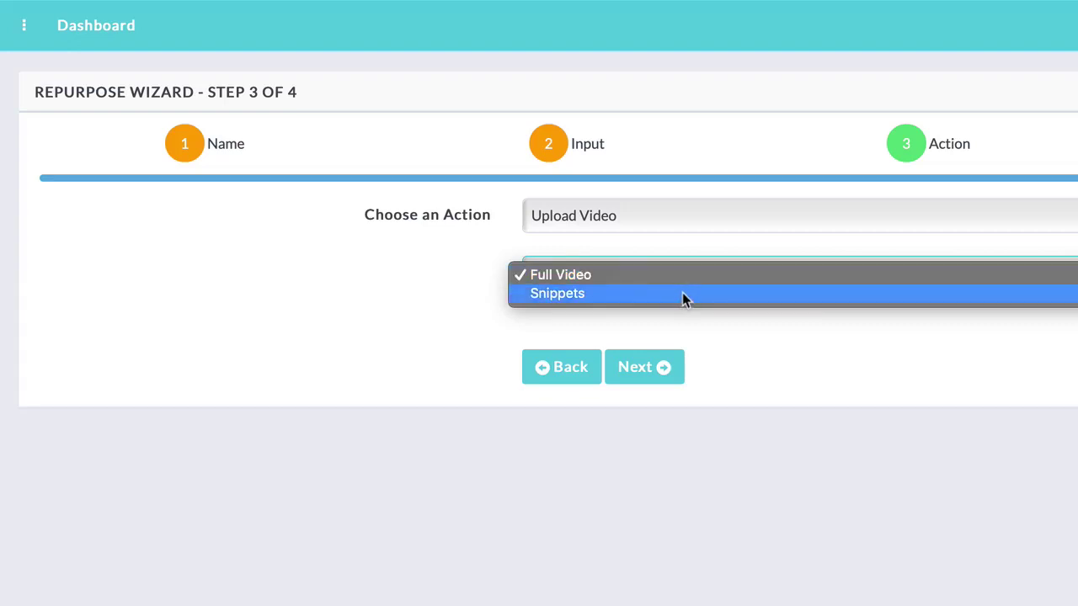
{"action": "left_click", "coordinate": [673, 274]}
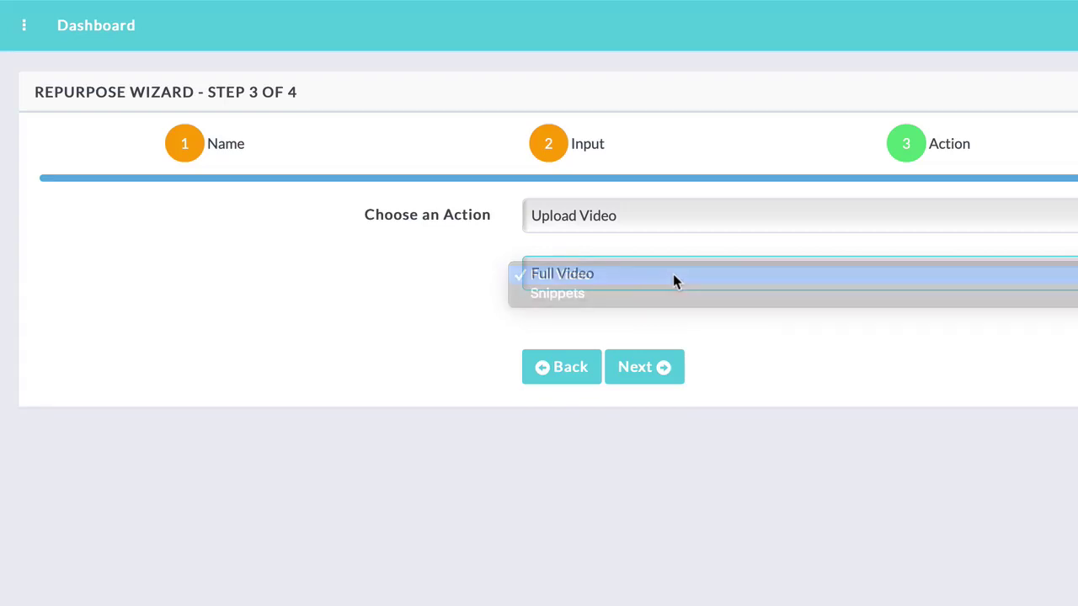
{"action": "left_click", "coordinate": [637, 370]}
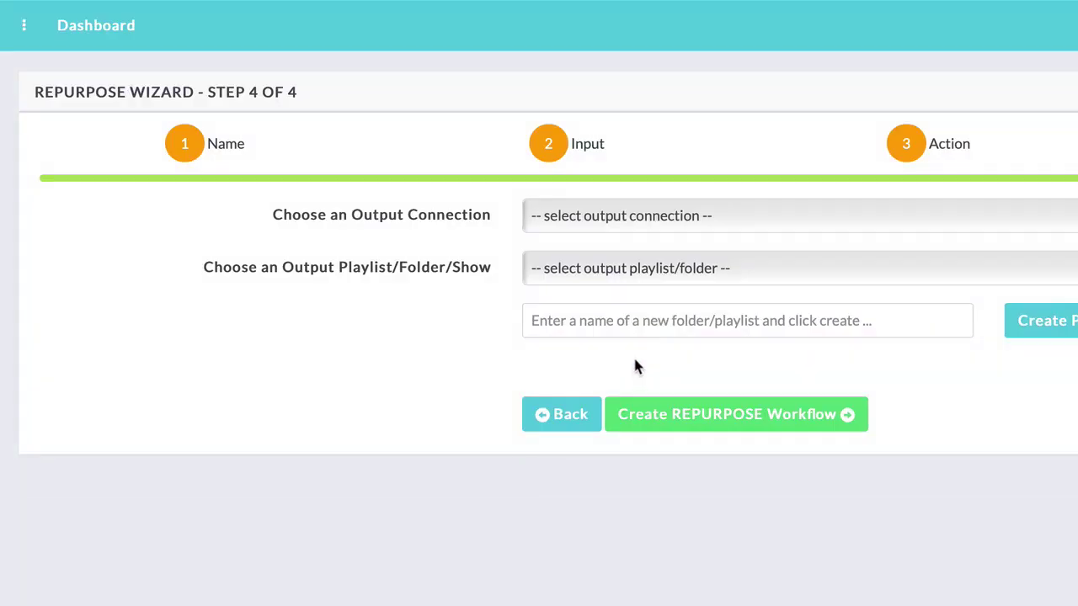
Set the output to the LinkedIn connection with the "Rep Han Mou" company page and create the workflow
{"action": "left_click", "coordinate": [688, 217]}
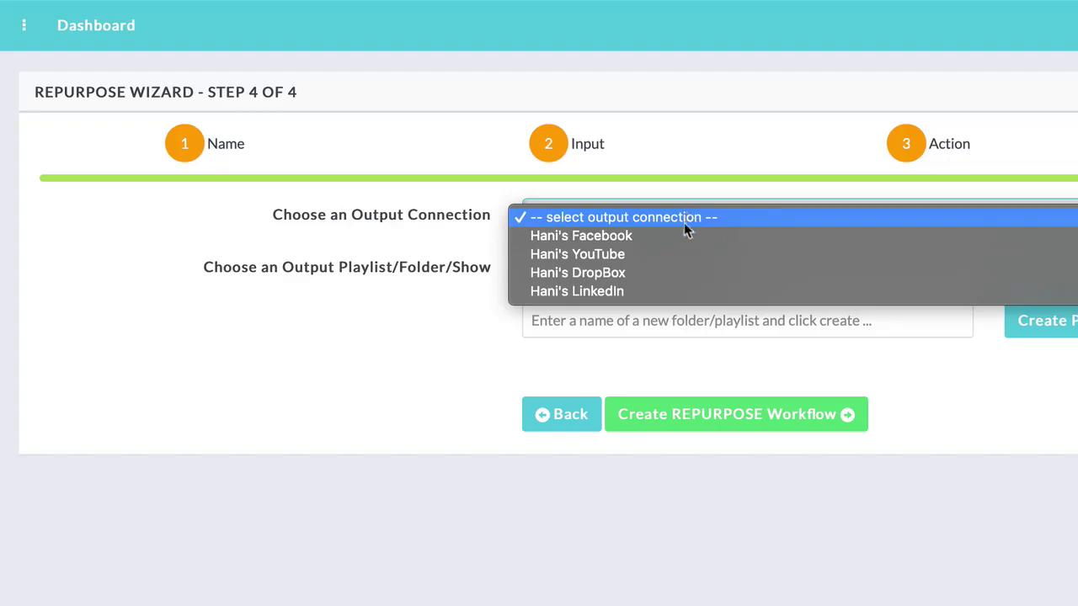
{"action": "left_click", "coordinate": [670, 293]}
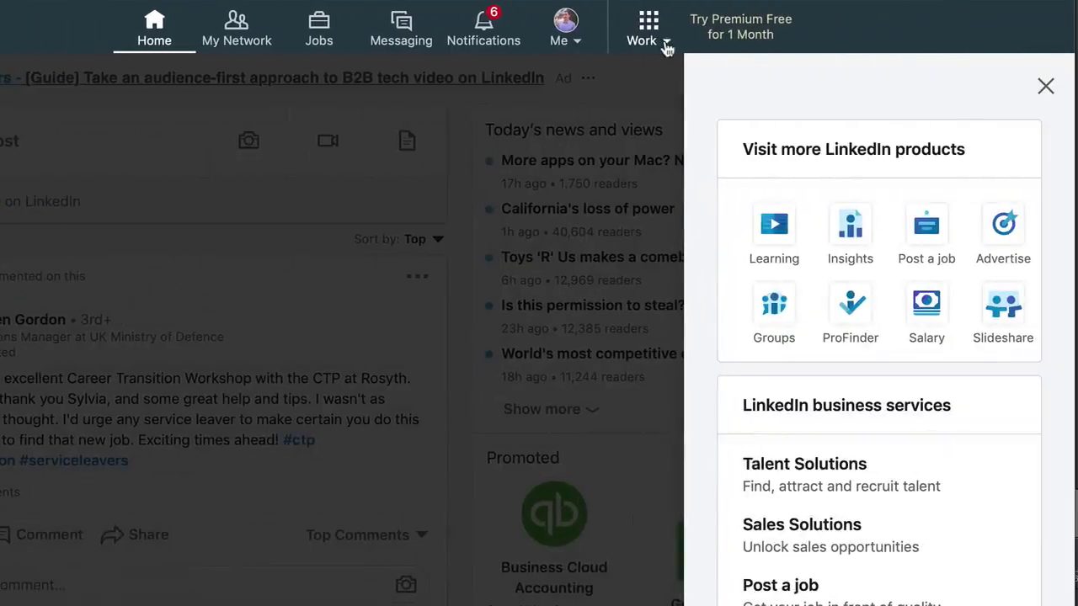
{"action": "left_click", "coordinate": [665, 44]}
{"action": "left_click", "coordinate": [665, 47]}
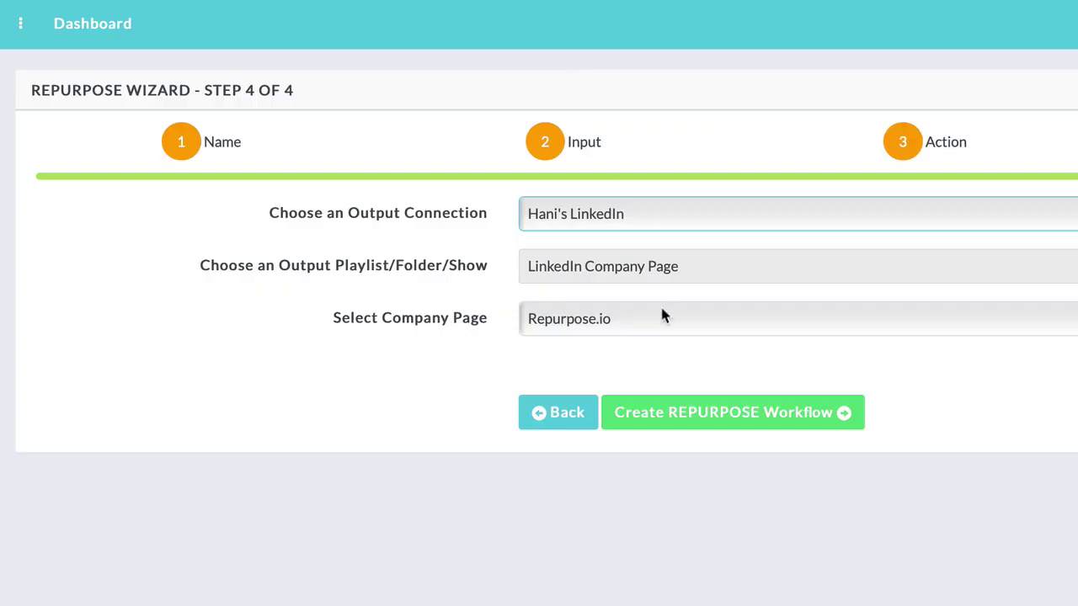
{"action": "left_click", "coordinate": [661, 318]}
{"action": "key", "text": "Escape"}
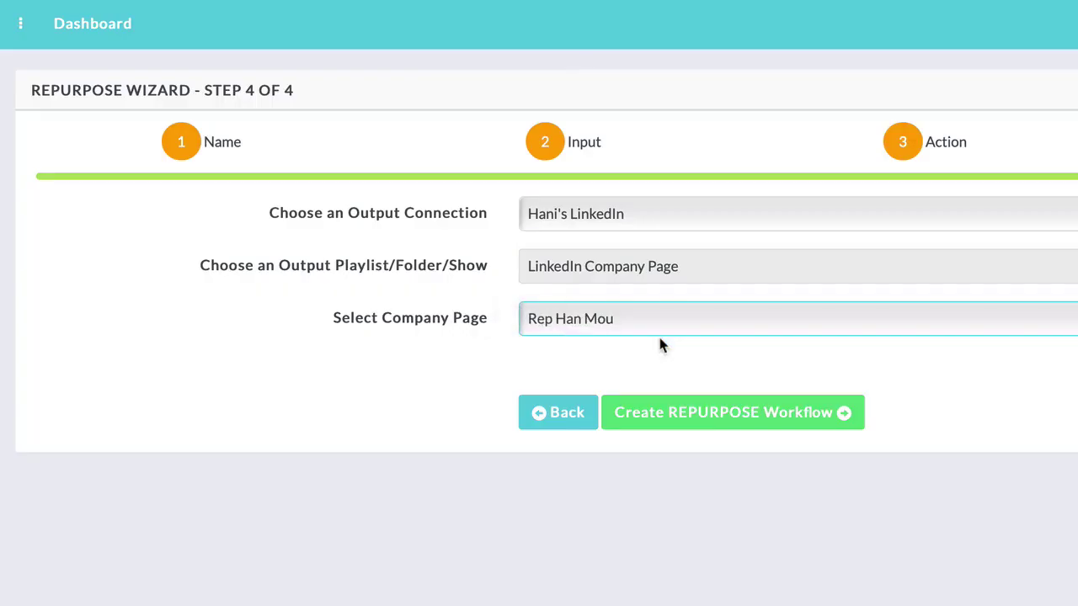
{"action": "left_click", "coordinate": [703, 419]}
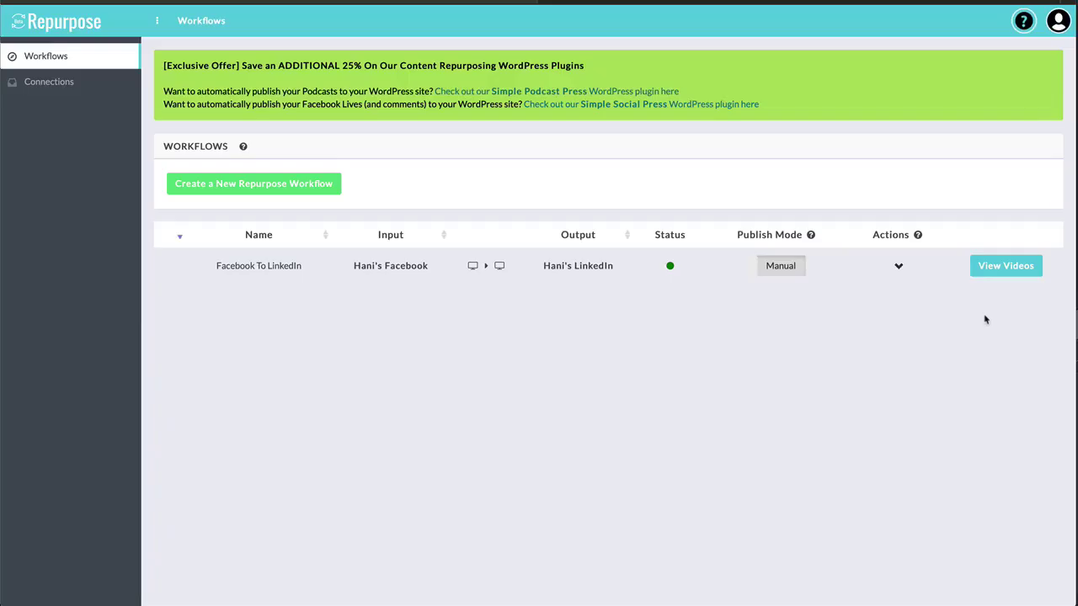
In the Facebook To LinkedIn workflow's settings, set the video style to Square and enable adding Facebook captions to the video
{"action": "left_click", "coordinate": [1003, 266]}
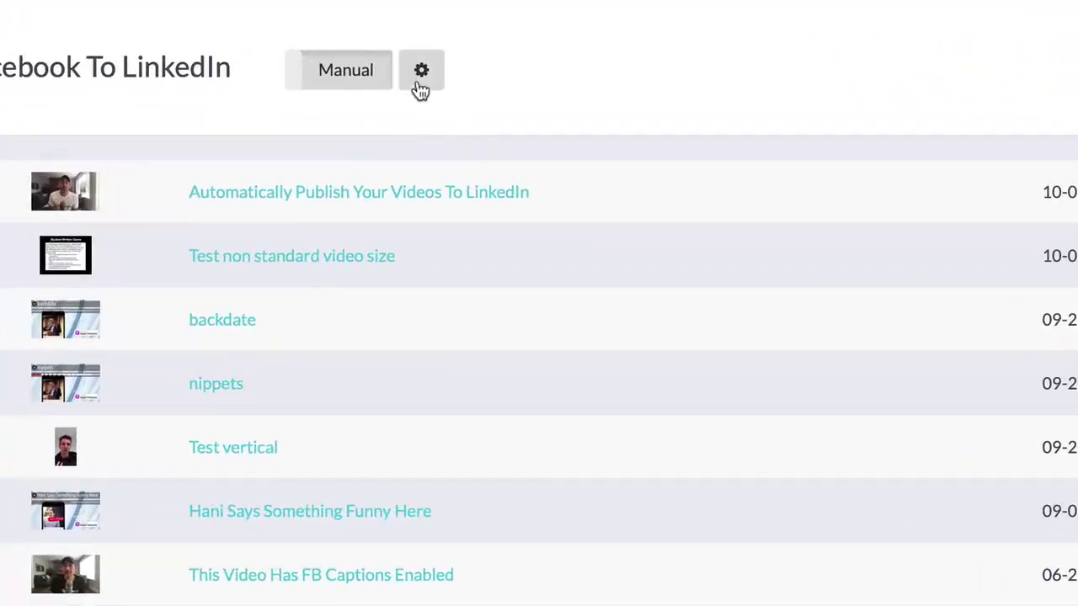
{"action": "left_click", "coordinate": [421, 84]}
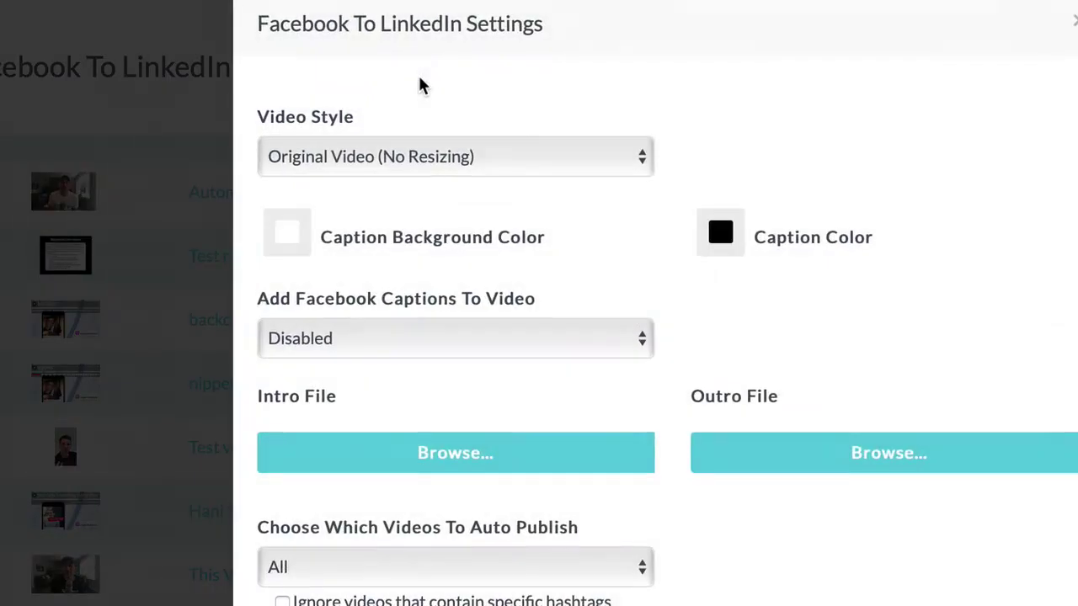
{"action": "left_click", "coordinate": [549, 158]}
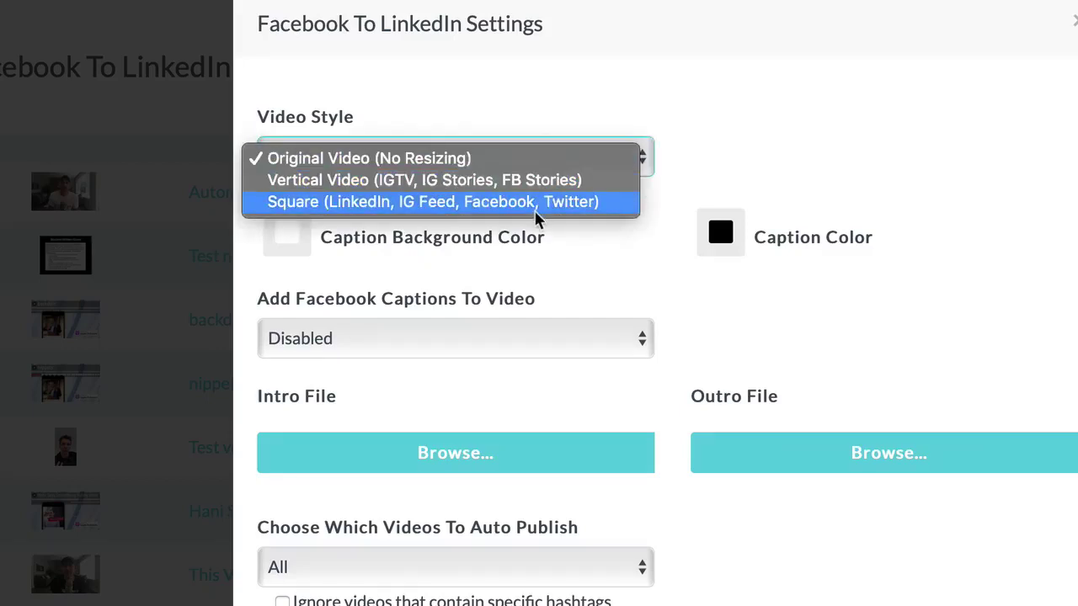
{"action": "left_click", "coordinate": [587, 211]}
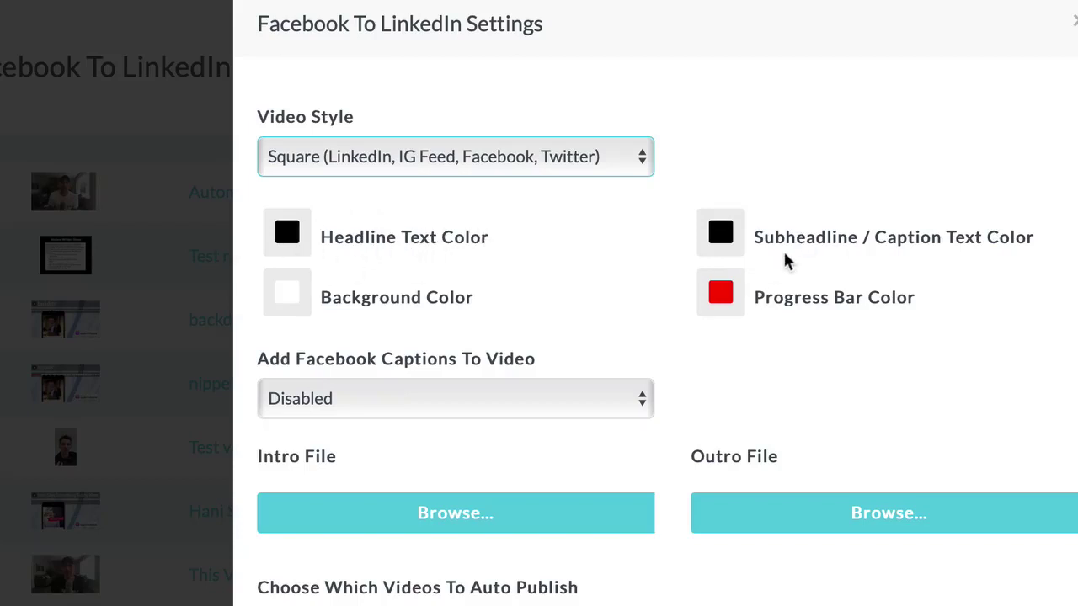
{"action": "left_click", "coordinate": [437, 411]}
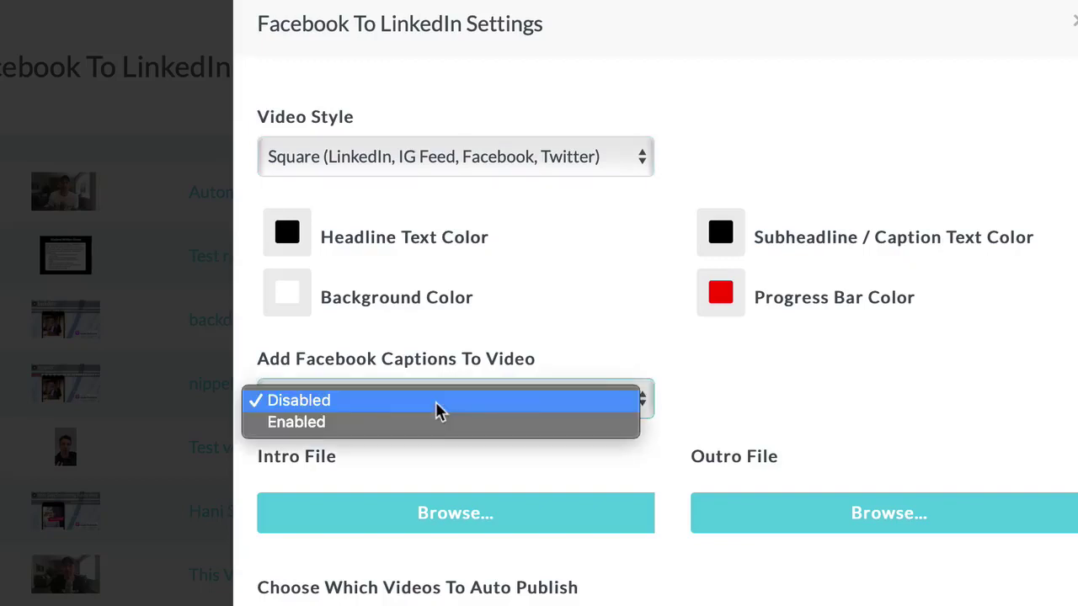
{"action": "left_click", "coordinate": [437, 423]}
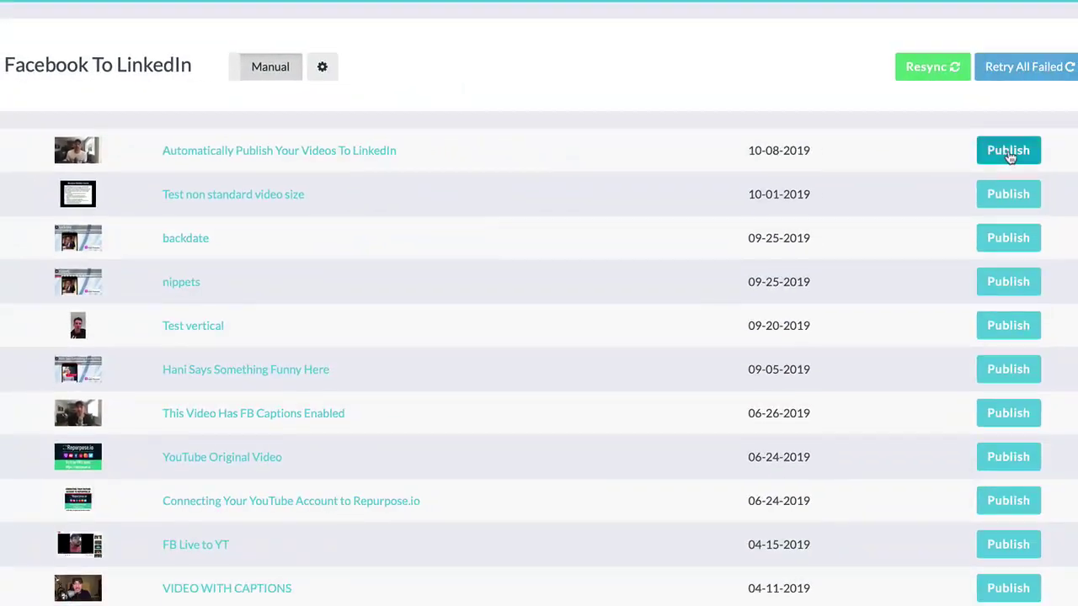
Publish the video "Automatically Publish Your Videos To LinkedIn" with its default title, captions and description, and view the published post
{"action": "left_click", "coordinate": [1008, 150]}
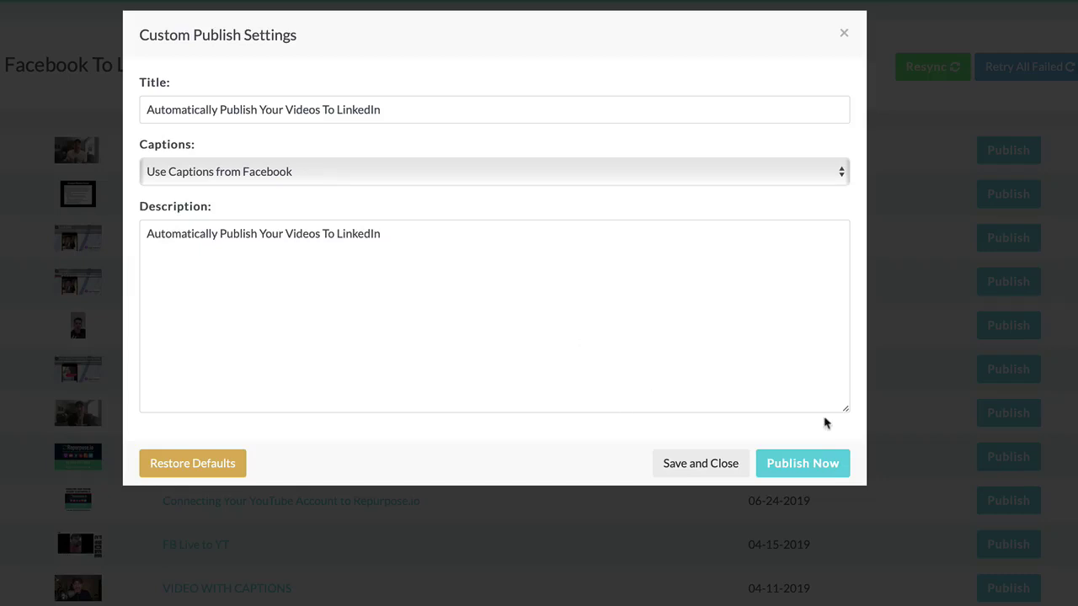
{"action": "left_click", "coordinate": [803, 464]}
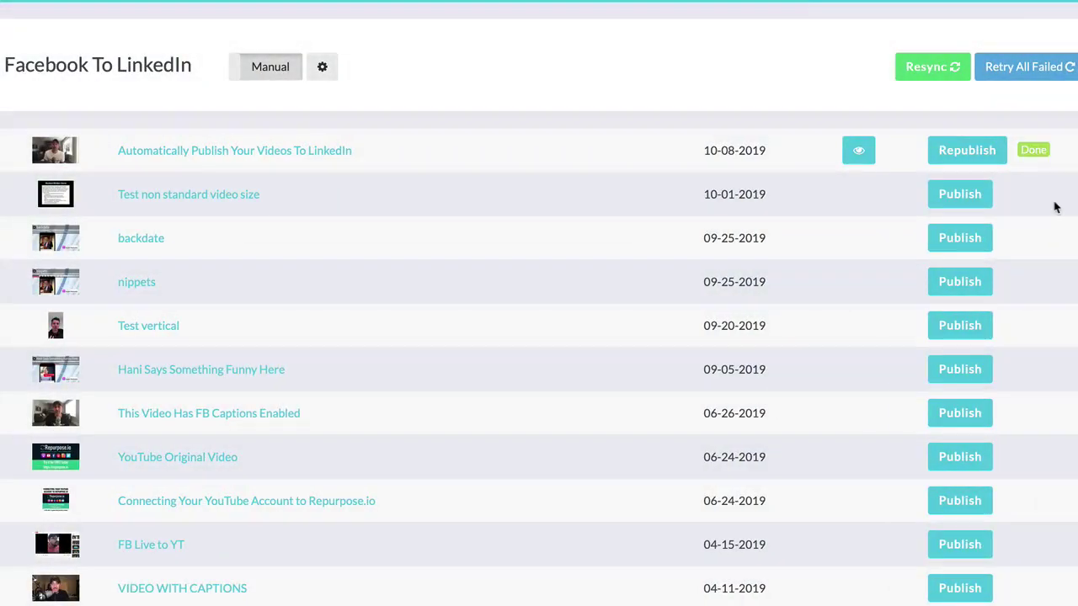
{"action": "left_click", "coordinate": [859, 152]}
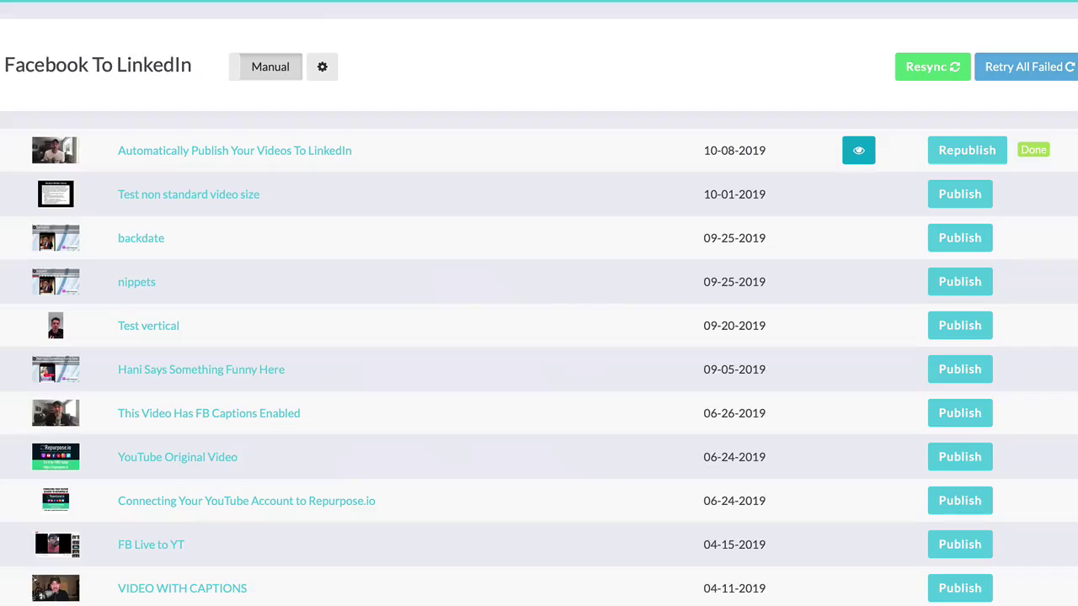
Turn on sharing videos to the personal feed in the workflow settings and save
{"action": "left_click", "coordinate": [322, 67]}
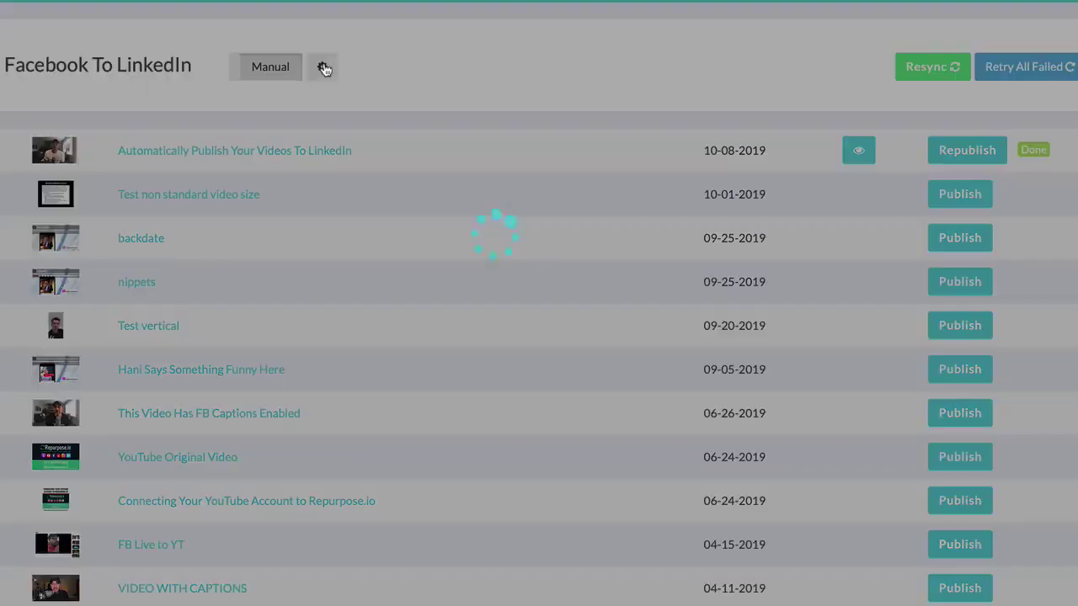
{"action": "scroll", "coordinate": [413, 300], "scroll_direction": "down", "scroll_amount": 3}
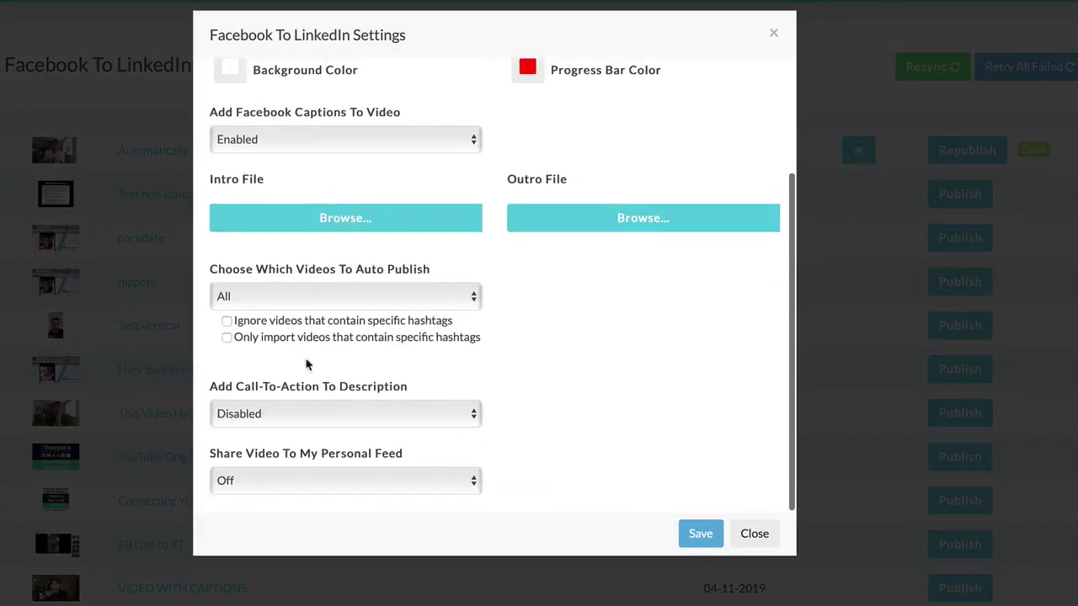
{"action": "left_click", "coordinate": [291, 489]}
{"action": "left_click", "coordinate": [291, 498]}
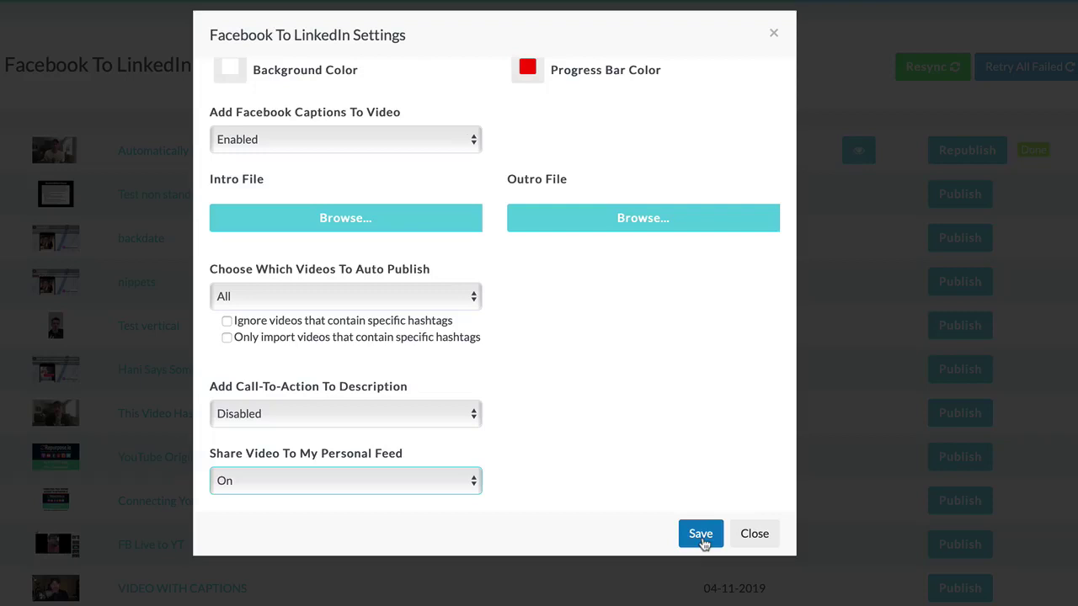
{"action": "left_click", "coordinate": [701, 539]}
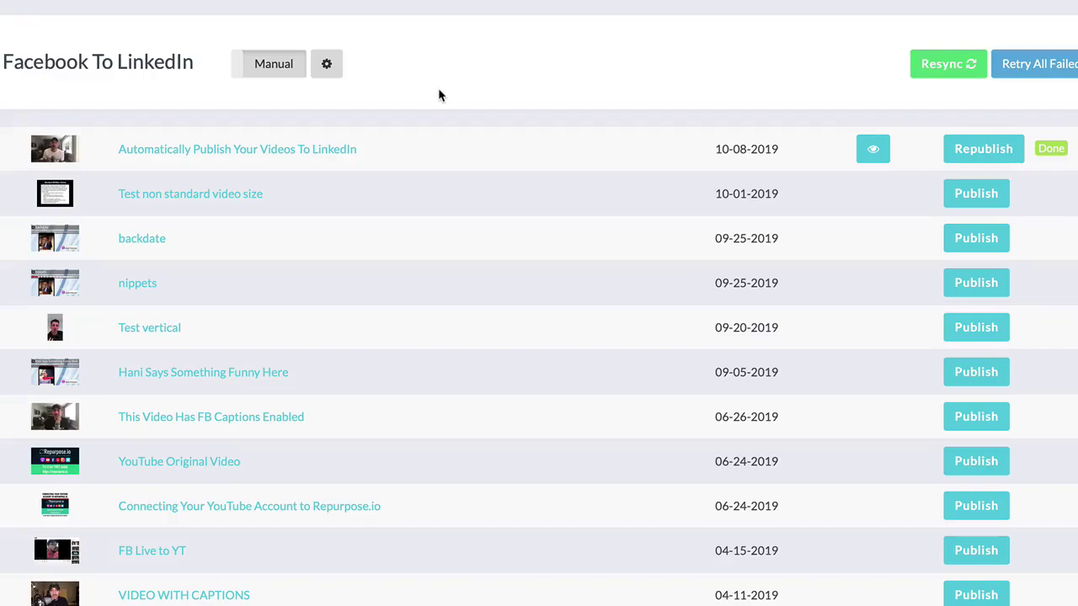
Set the workflow to auto publish videos On This Date and Newer, starting Thursday, 10 October 2019
{"action": "left_click", "coordinate": [326, 71]}
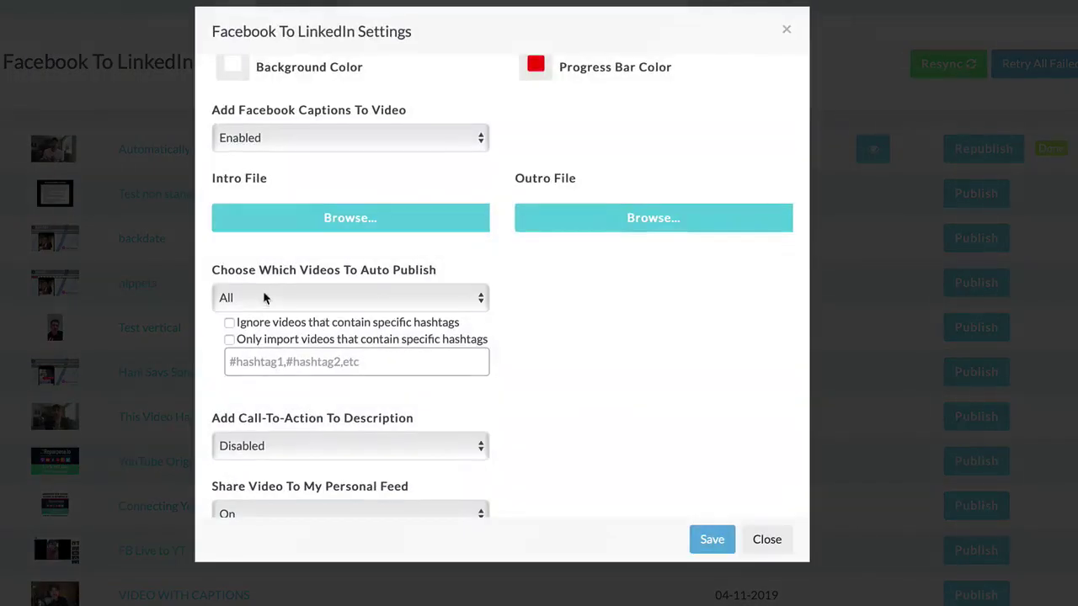
{"action": "left_click", "coordinate": [301, 297]}
{"action": "left_click", "coordinate": [264, 314]}
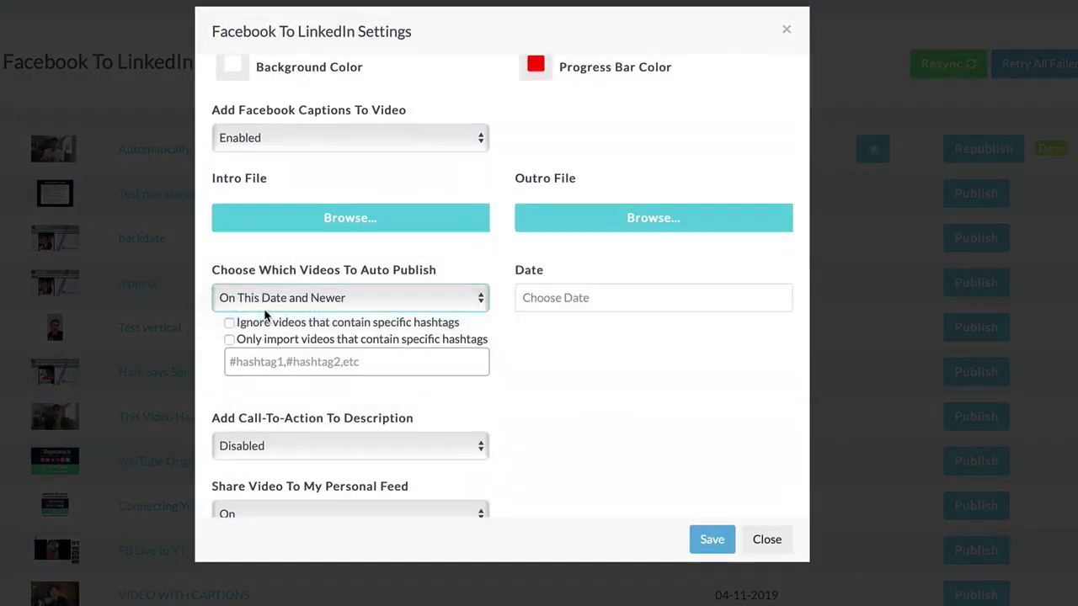
{"action": "left_click", "coordinate": [575, 297]}
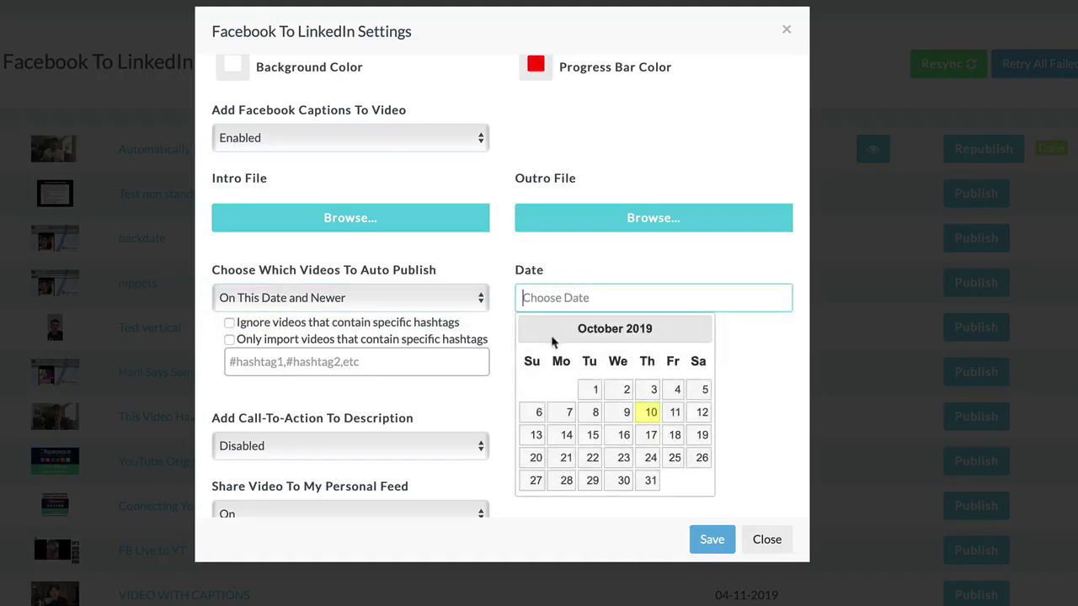
{"action": "left_click", "coordinate": [649, 415]}
{"action": "left_click", "coordinate": [650, 415]}
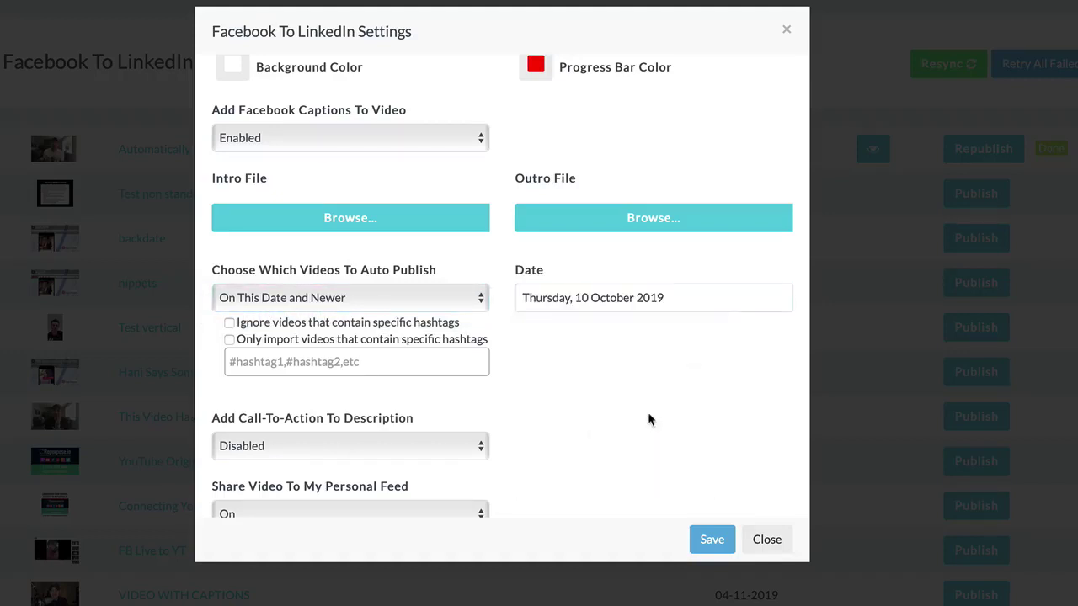